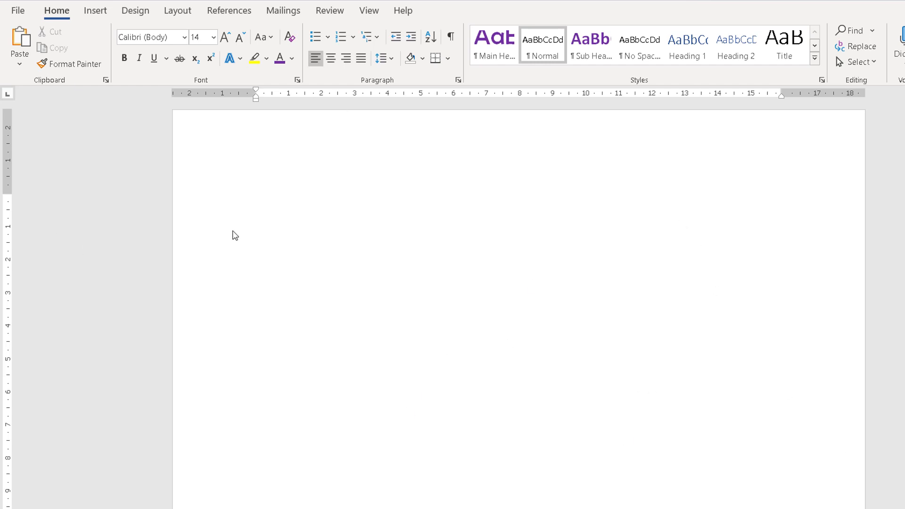
Step: Enter the heading "Name" on the first line of the blank document
click(283, 178)
text(Name)
key(Tab)
key(Tab)
key(Tab)
key(BackSpace)
key(BackSpace)
key(BackSpace)
key(BackSpace)
Step: Place left tab stops at about 7 cm and 12.5 cm on the ruler for the Name line
click(367, 13)
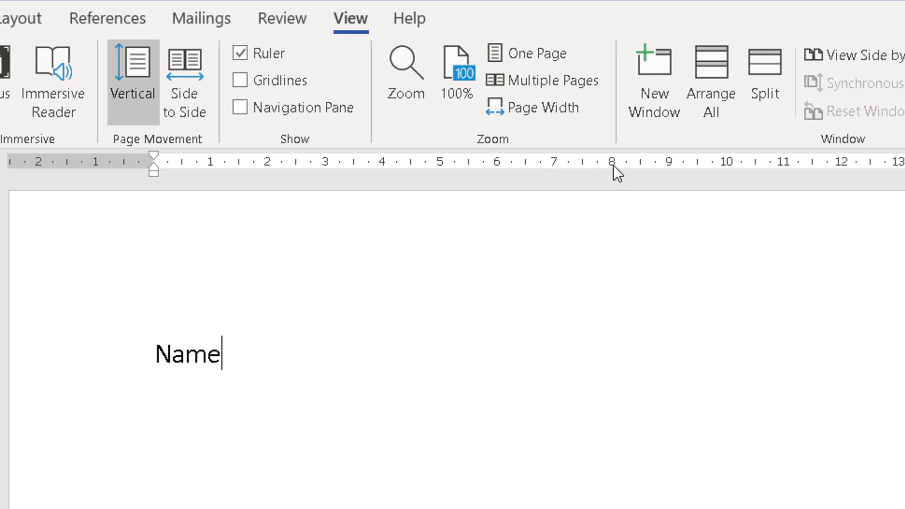
click(554, 168)
click(871, 165)
Step: Add the headings "Dept" and "Extension" at the two tab stops and start a new line
key(Tab)
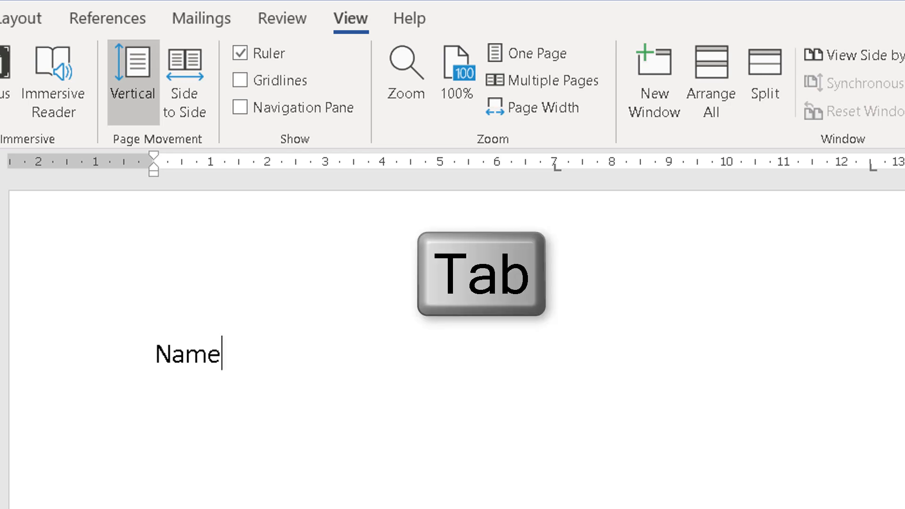
key(Tab)
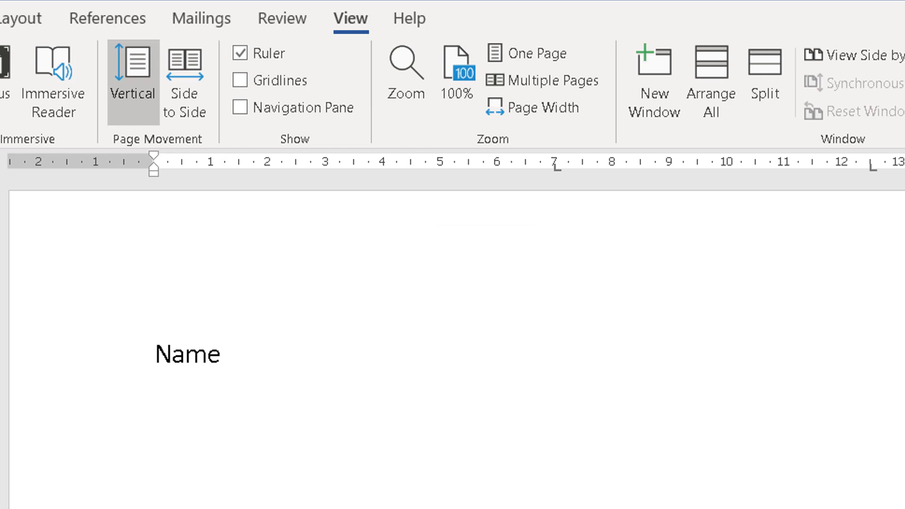
text(Dept)
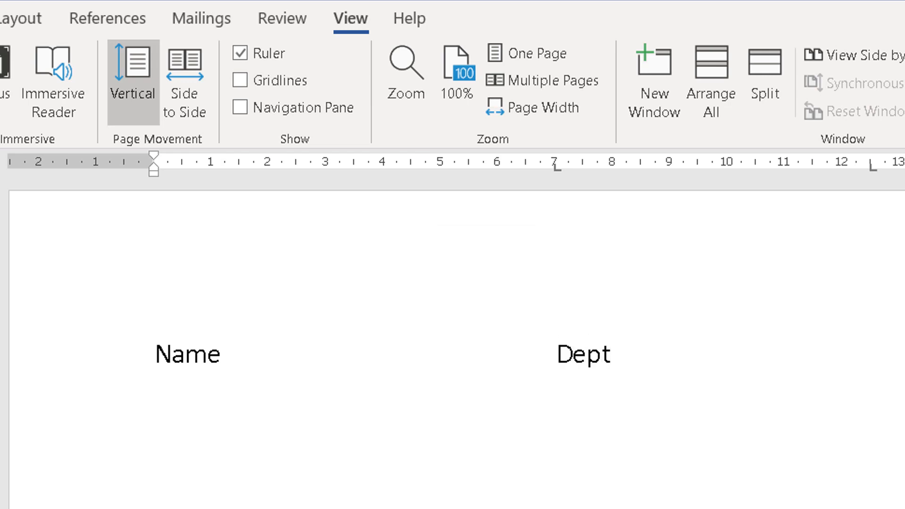
key(Tab)
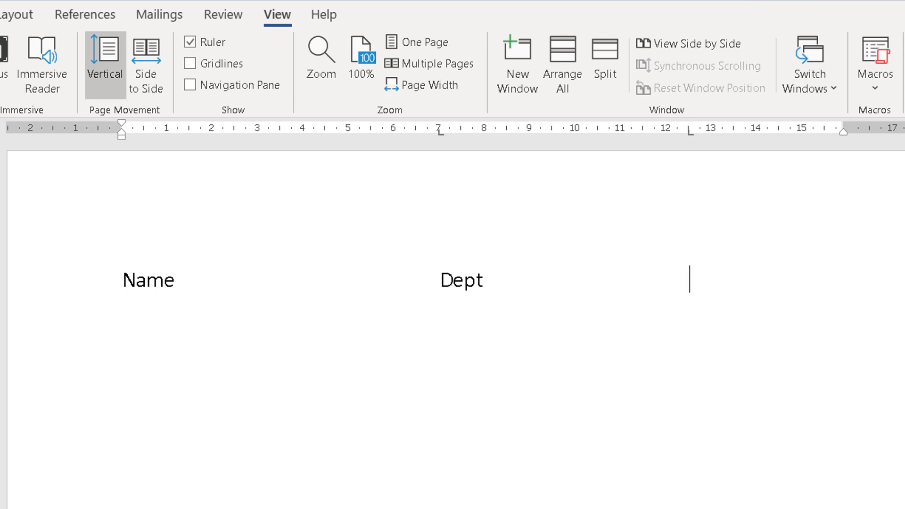
text(Exten)
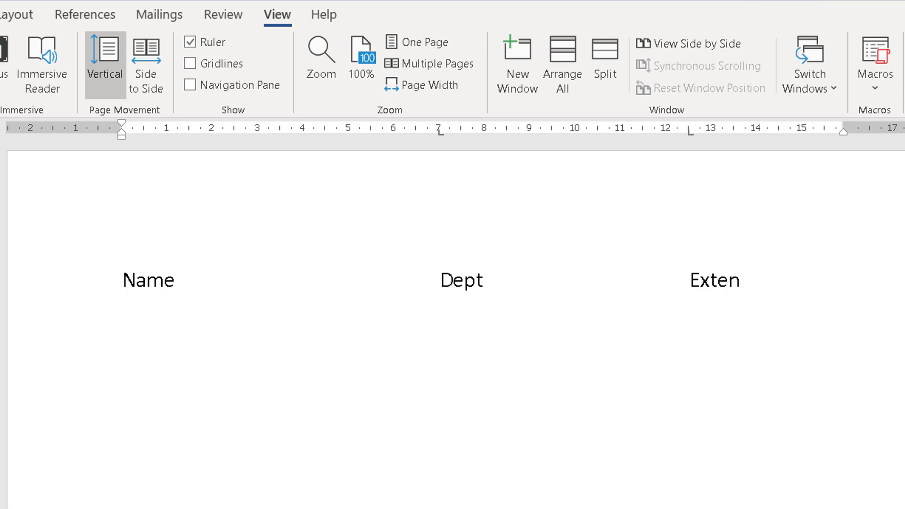
text(te)
key(BackSpace)
text(ion)
key(Return)
Step: Enter the first employee's row with the first name, department "Sales" and extension "123", aligned under the headings
text(John)
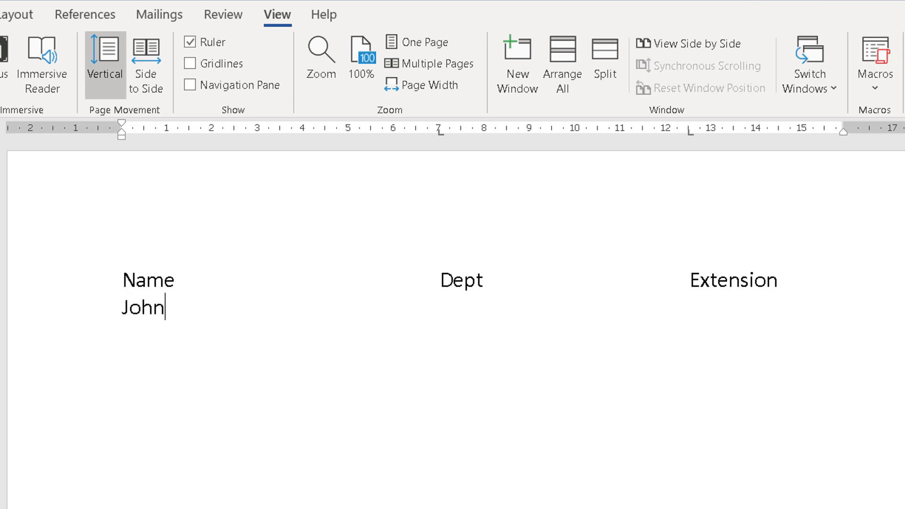
key(Tab)
text(Sales)
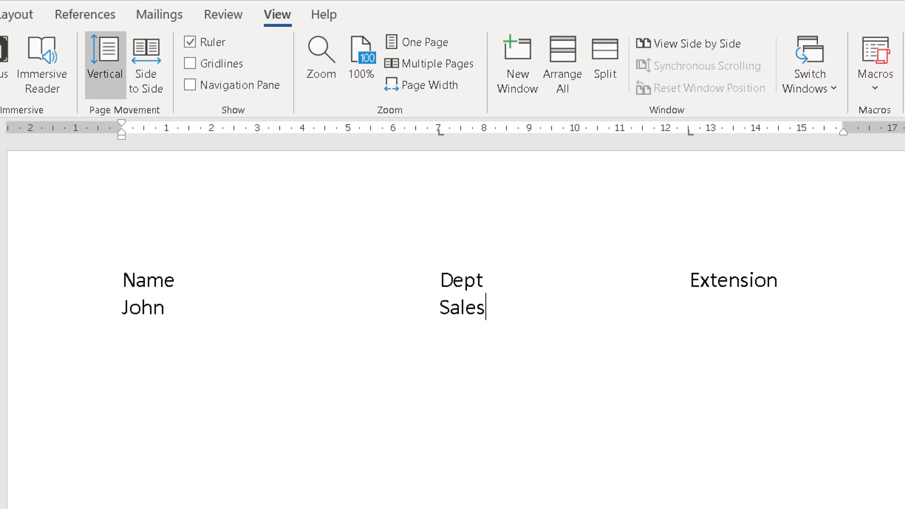
key(Tab)
text(123)
key(Return)
Step: Enter the second employee's row with the first name, department "Admin" and extension "234"
text(Steve)
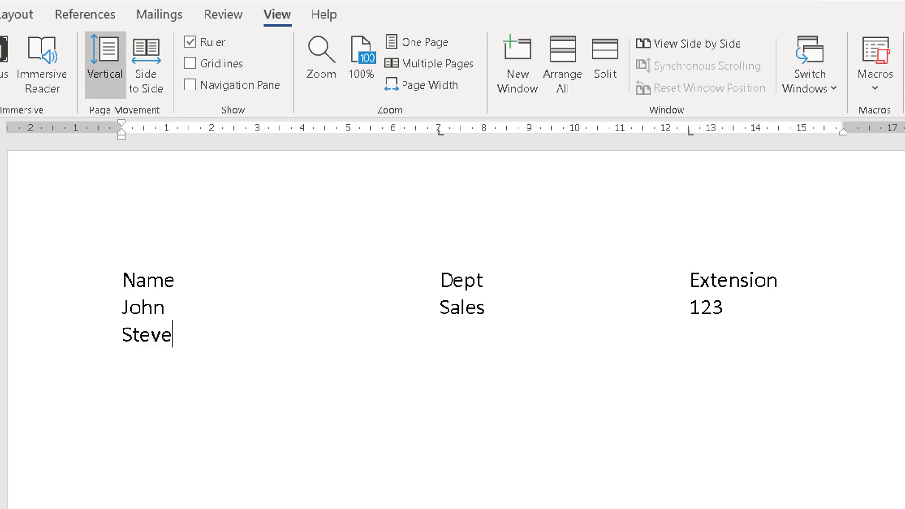
key(Tab)
text(Admin)
key(Tab)
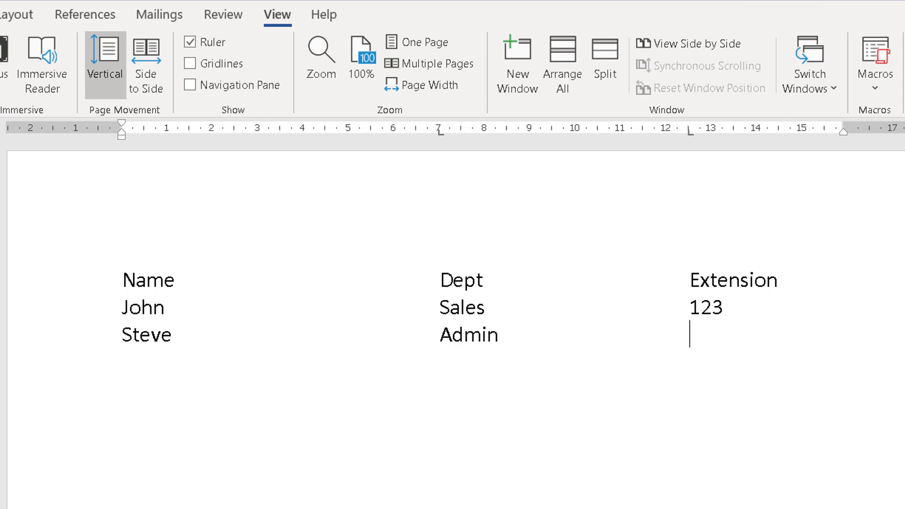
text(234)
key(Return)
Step: Enter the third employee's row with the first name, department "Payroll" and extension "333"
text(Sue)
key(Tab)
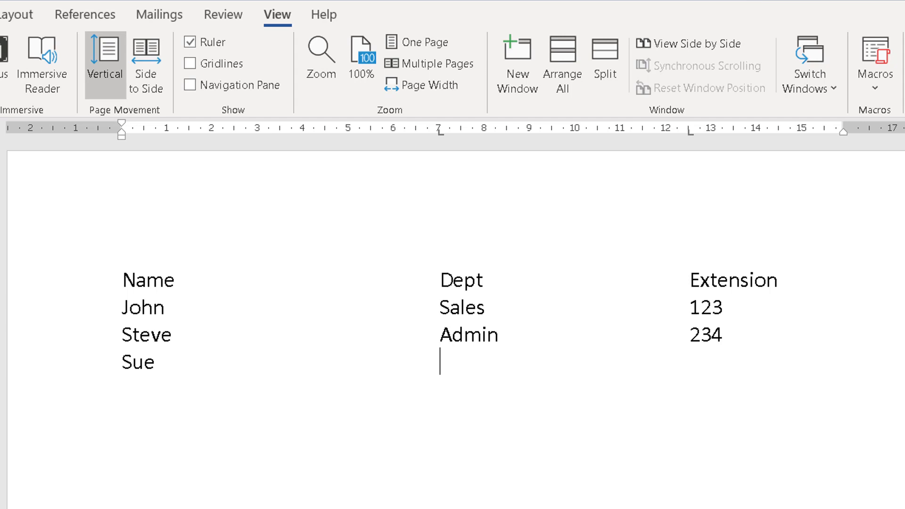
text(Payro)
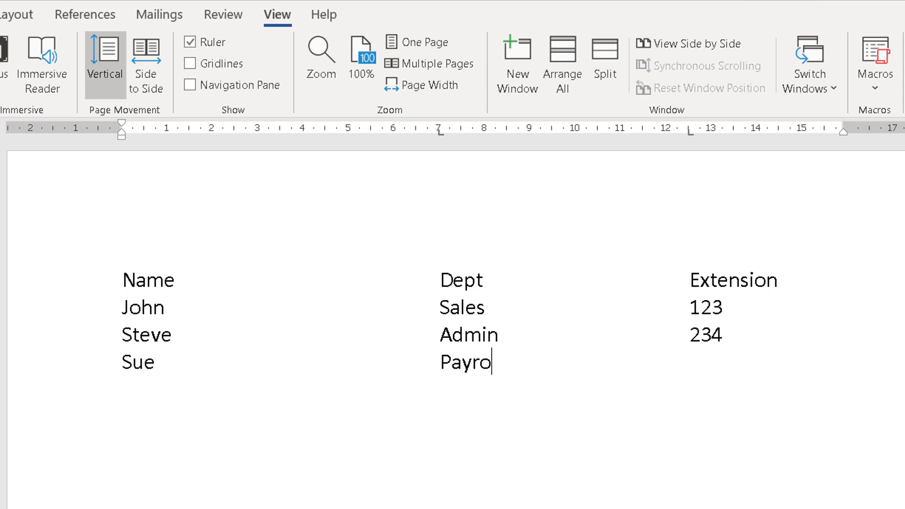
text(ll)
key(Tab)
text(333)
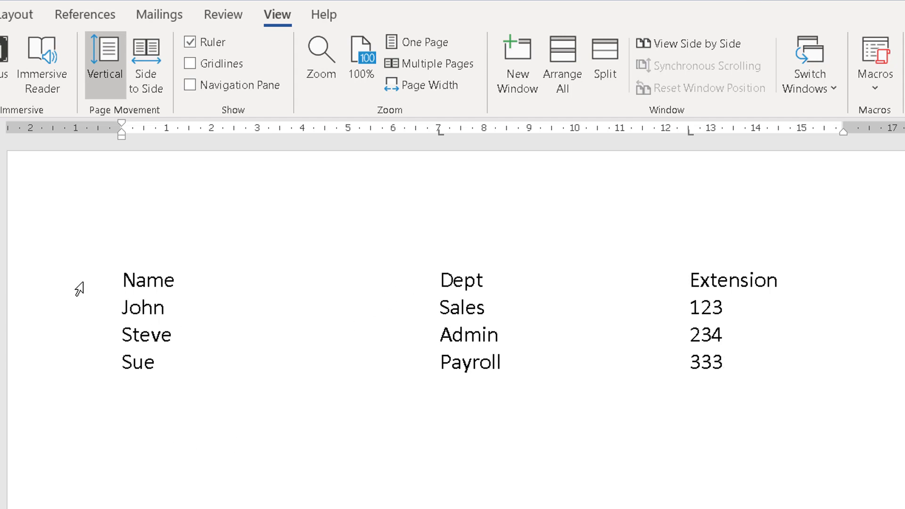
Step: Move the tab stops of all four list lines to about 6 cm for Dept and 11 cm for Extension
drag(81, 284, 76, 357)
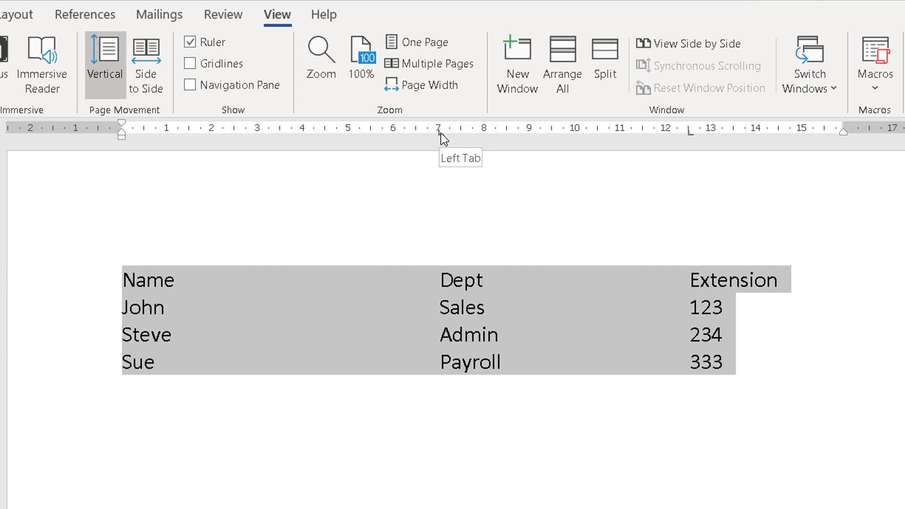
drag(440, 133, 440, 133)
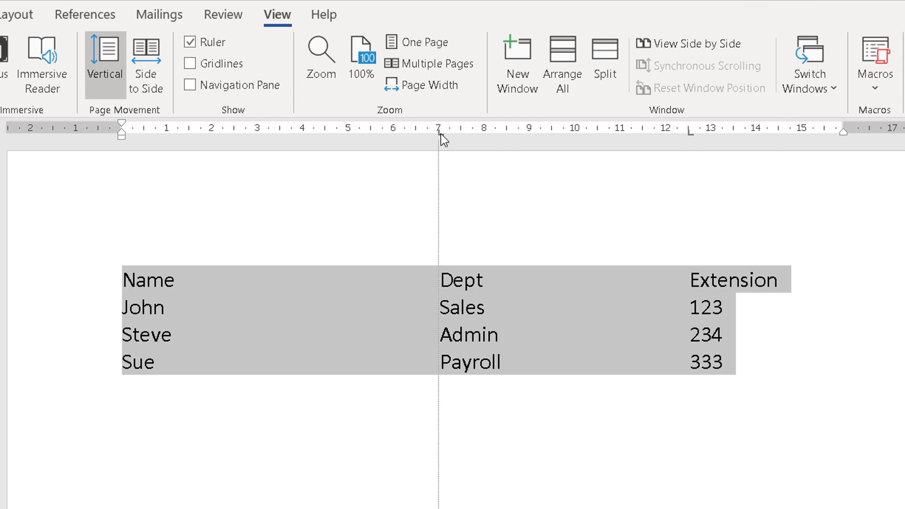
drag(437, 133, 400, 132)
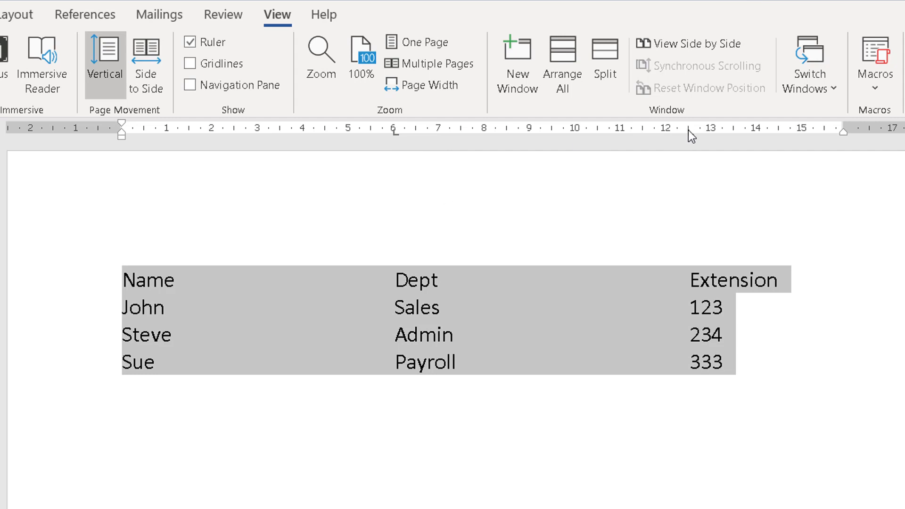
drag(688, 130, 616, 131)
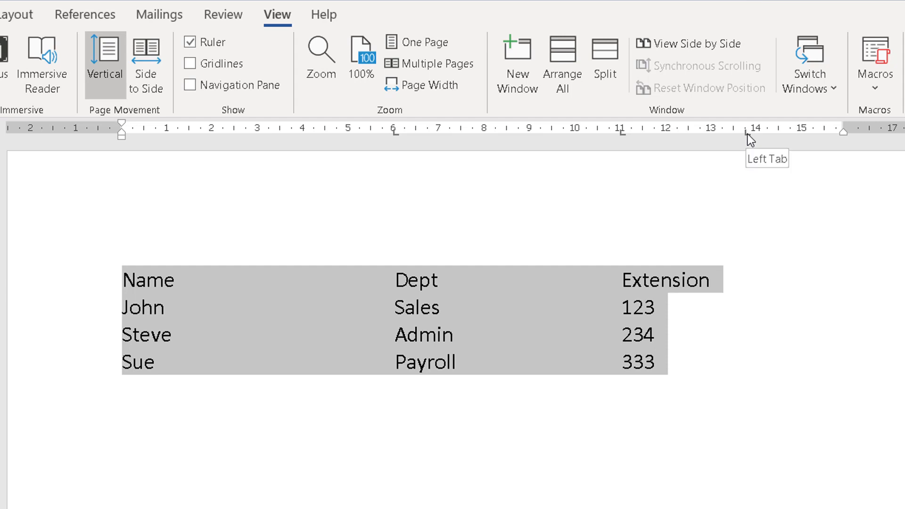
Step: Remove the extra left tab stop near 13.8 cm from the selected list lines
drag(747, 135, 770, 142)
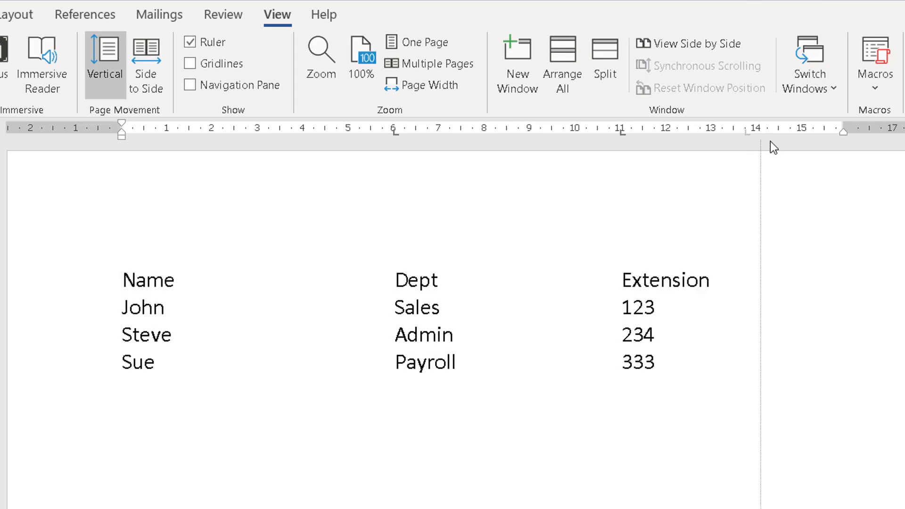
drag(773, 183, 773, 182)
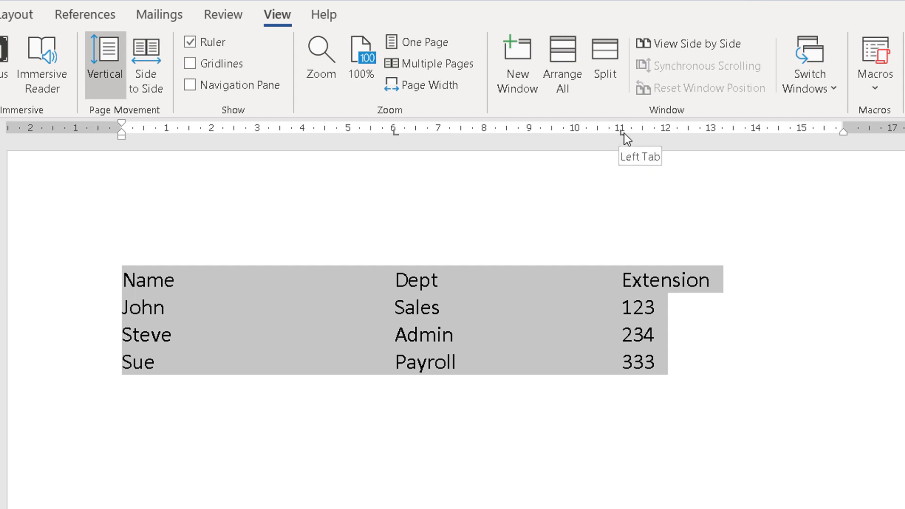
Step: Try fine adjustments of the Extension column's tab stop, returning it to about 11 cm
mouse_move(624, 134)
mouse_down()
mouse_move(647, 133)
mouse_move(613, 134)
mouse_up()
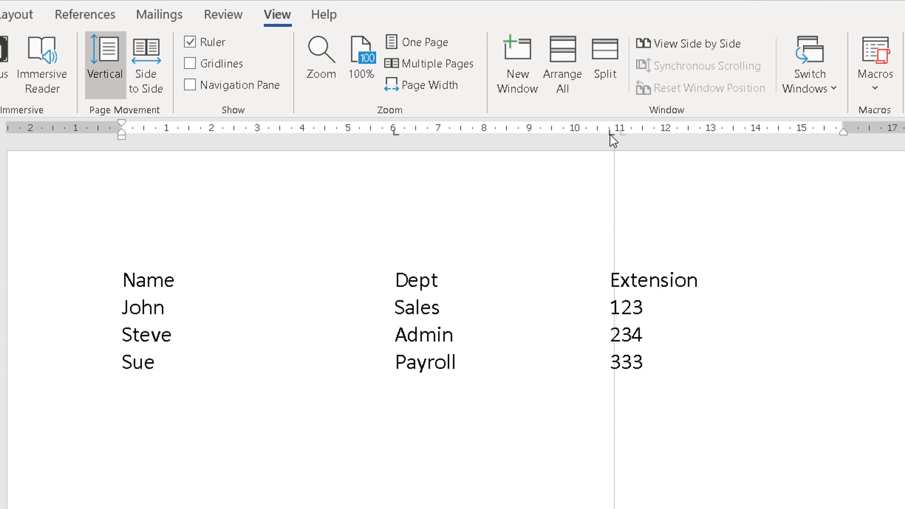
mouse_move(609, 134)
mouse_down()
mouse_move(585, 151)
mouse_move(604, 134)
mouse_move(676, 136)
mouse_move(610, 137)
mouse_up()
drag(580, 135, 619, 132)
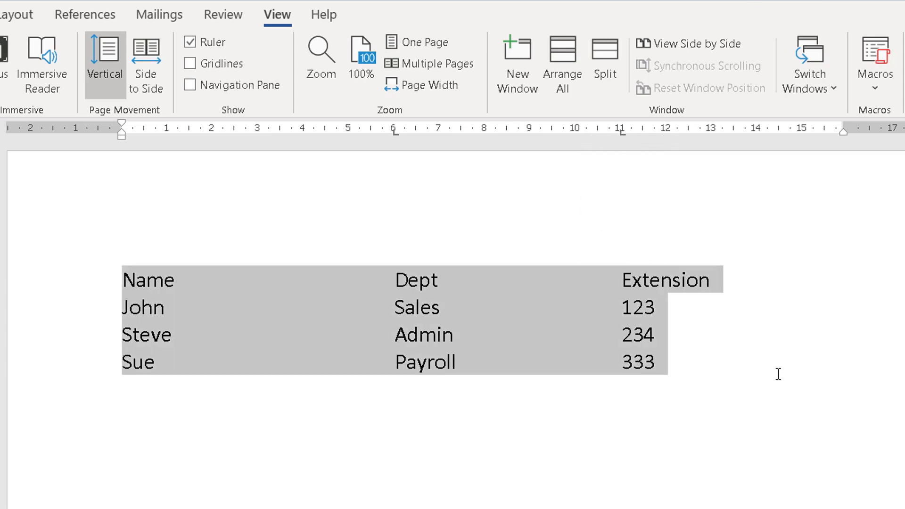
Step: Add two new lines below the list and clear both inherited tab stops from the last one
click(679, 366)
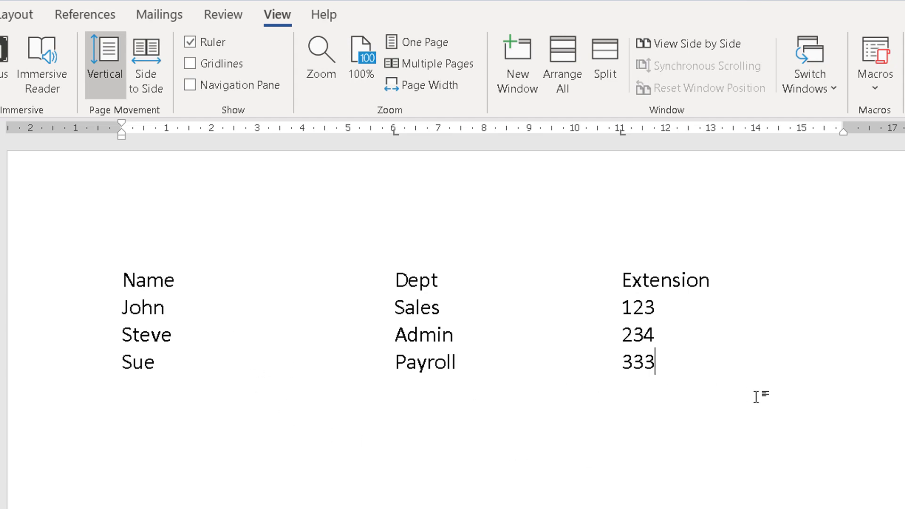
key(Return)
key(Return)
click(76, 424)
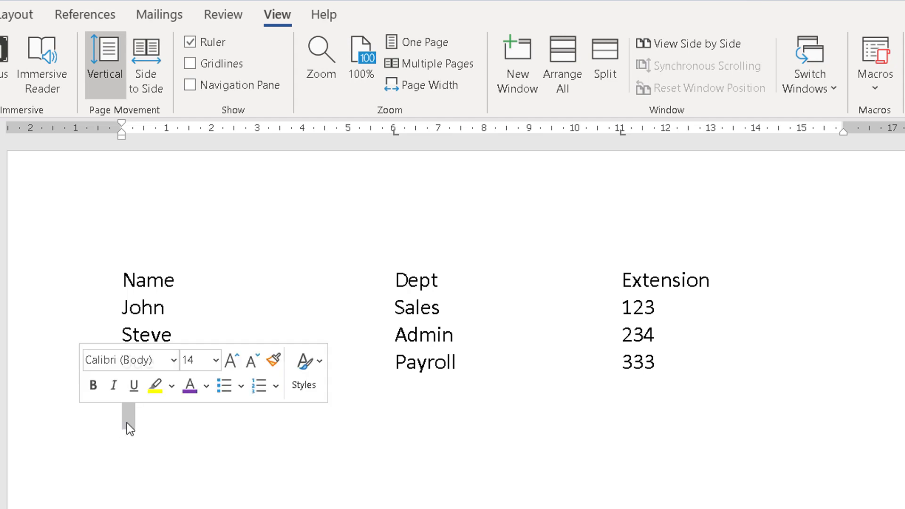
click(158, 426)
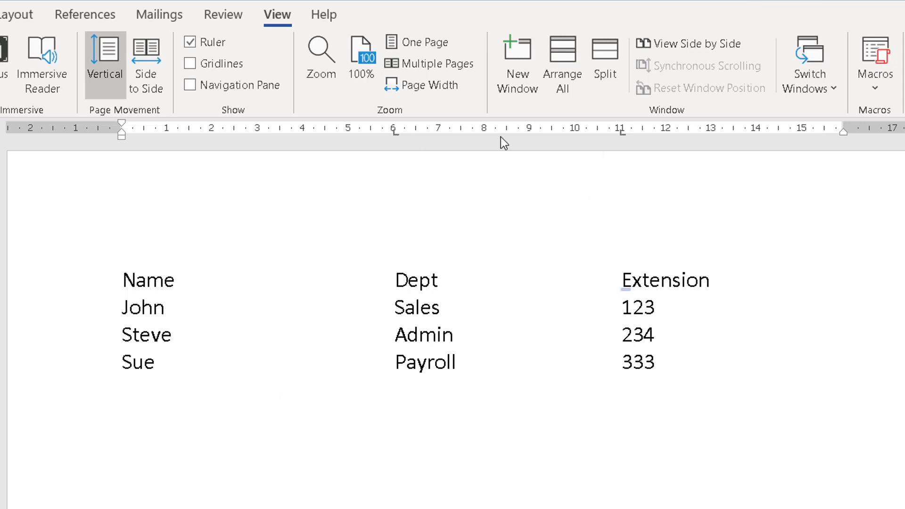
drag(394, 135, 394, 153)
drag(621, 132, 622, 154)
Step: Set left tab stops at about 3.3 cm and 9 cm on the new line and enter "Tab 1" and "Tab 2" at them
click(531, 132)
text(Tab 1)
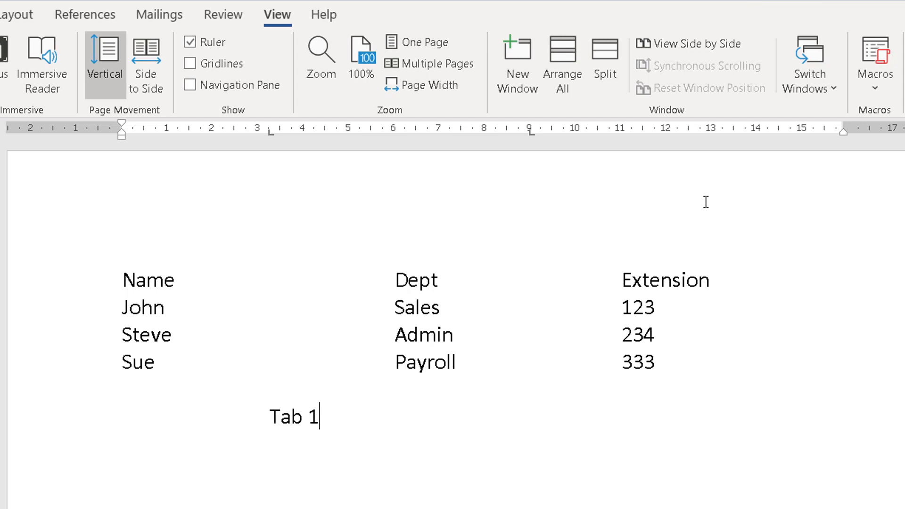
key(Tab)
text(Tab 2)
key(Return)
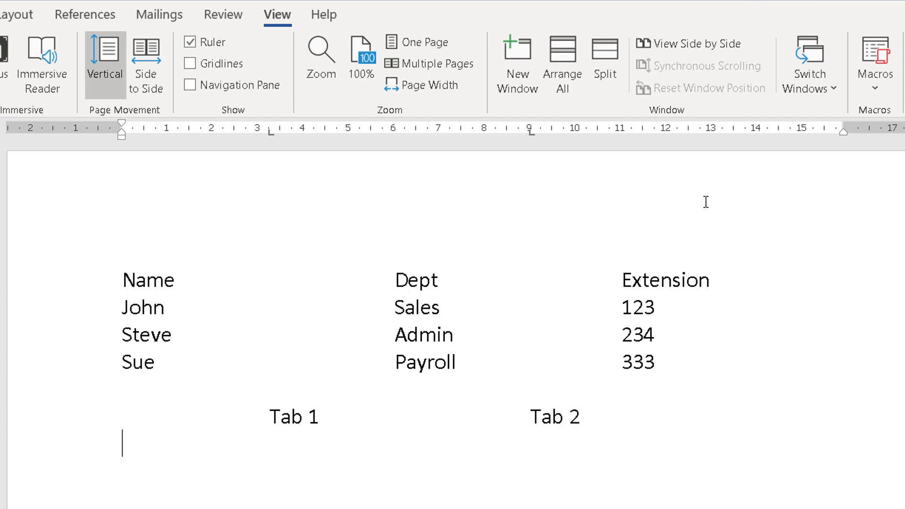